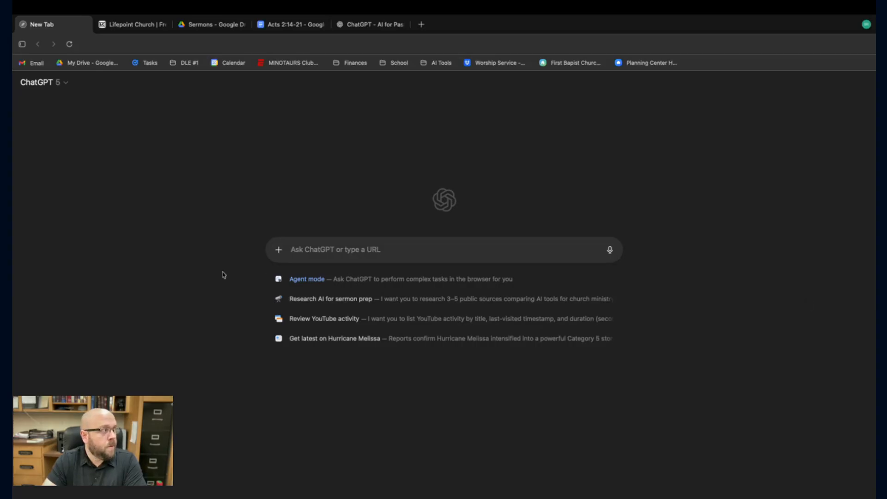
click(66, 85)
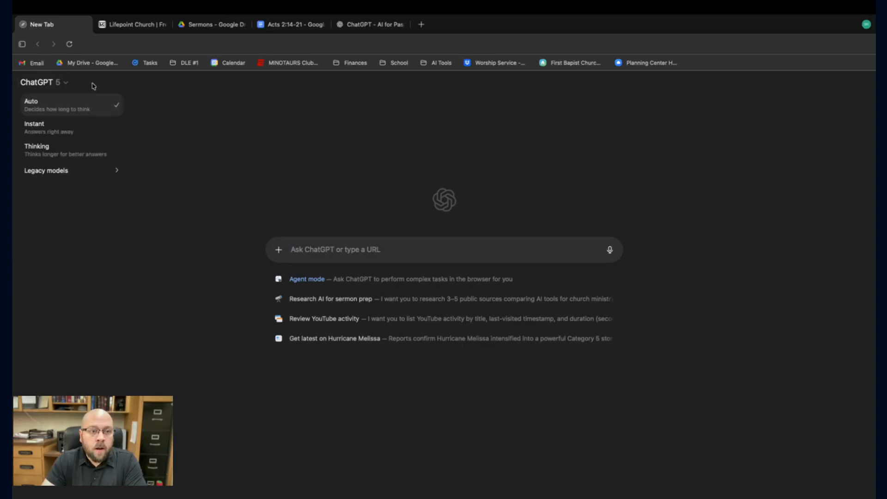
click(246, 92)
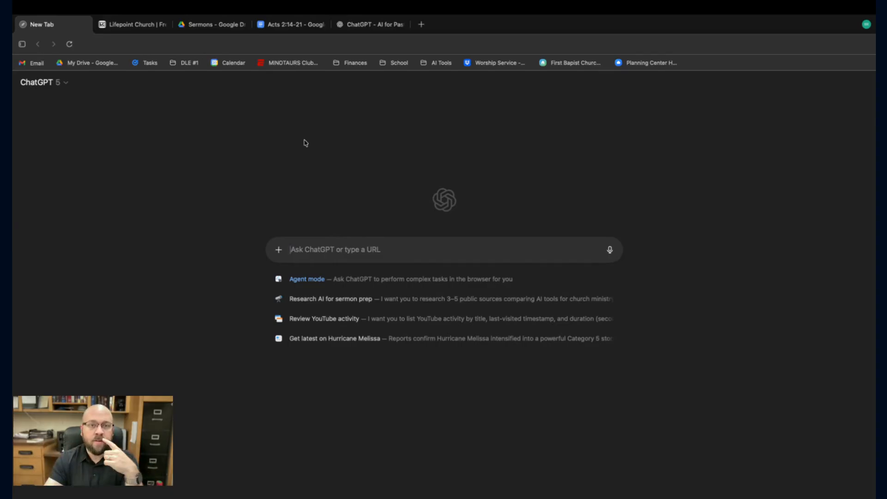
Open the Acts 2:14-21 sermon document and read through its introduction, including the continued introduction about the scene in Jerusalem
click(292, 25)
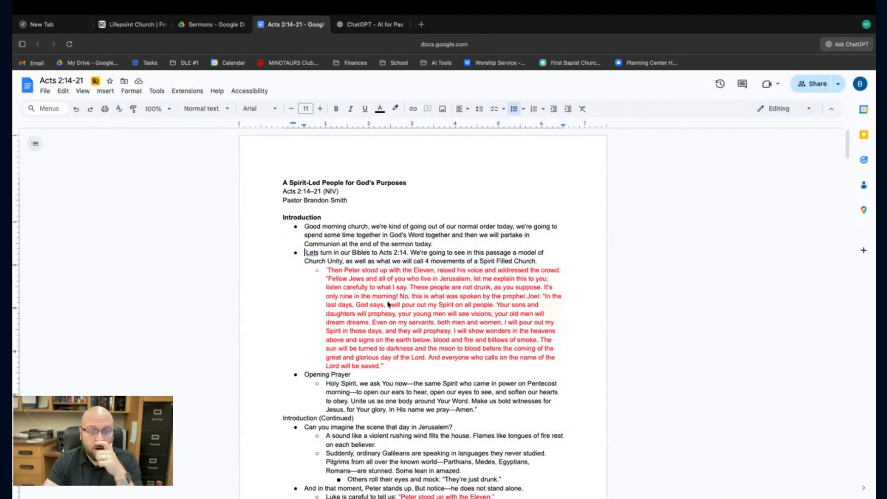
scroll(388, 304, down, 5)
scroll(370, 259, up, 4)
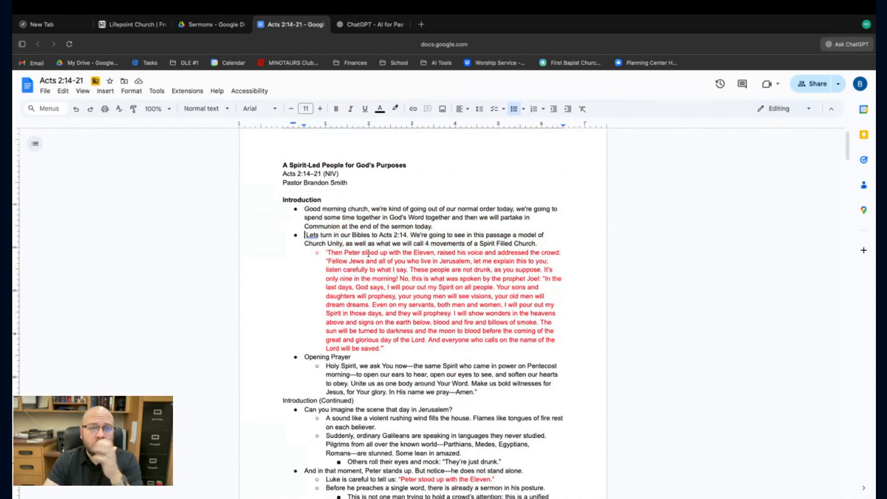
scroll(331, 275, down, 3)
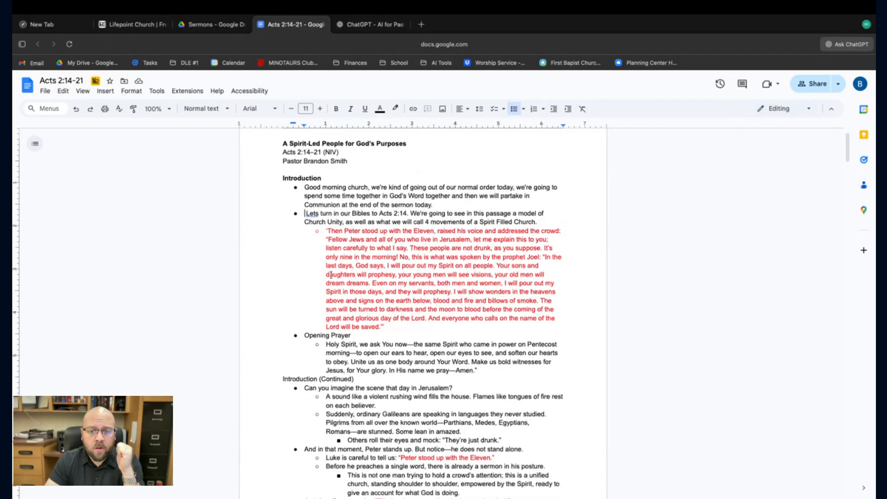
scroll(331, 275, down, 4)
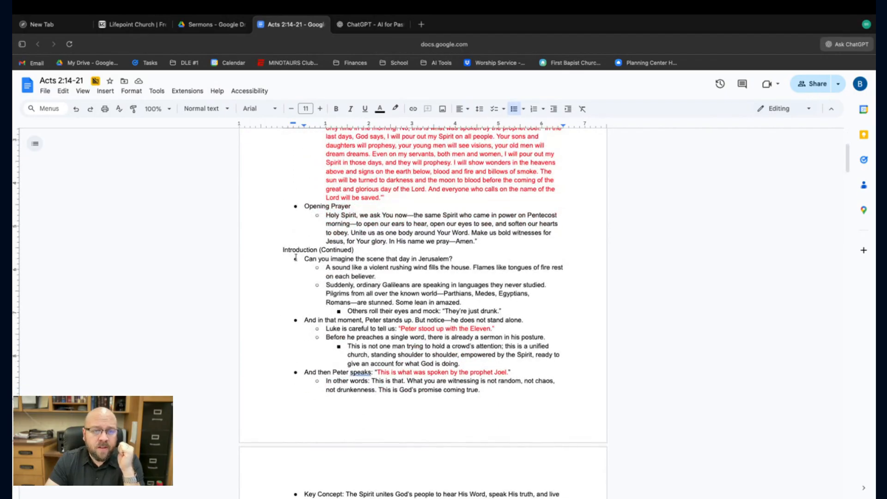
drag(304, 259, 504, 313)
click(507, 313)
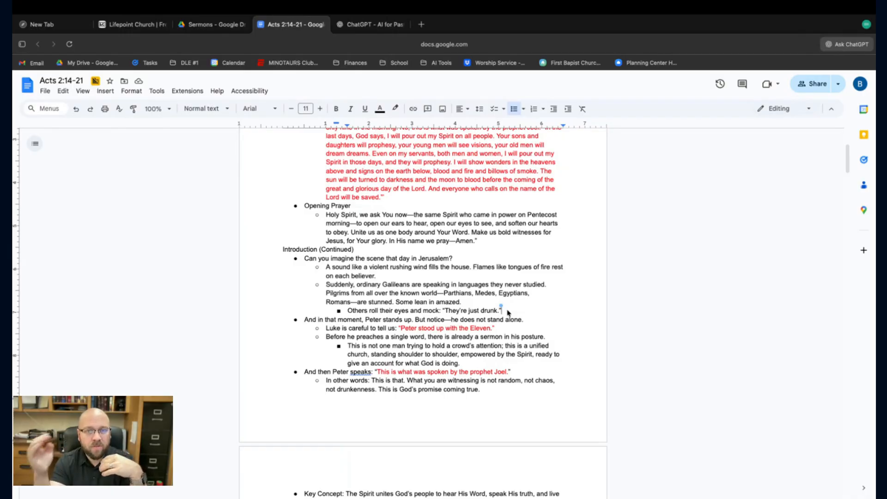
drag(329, 276, 475, 295)
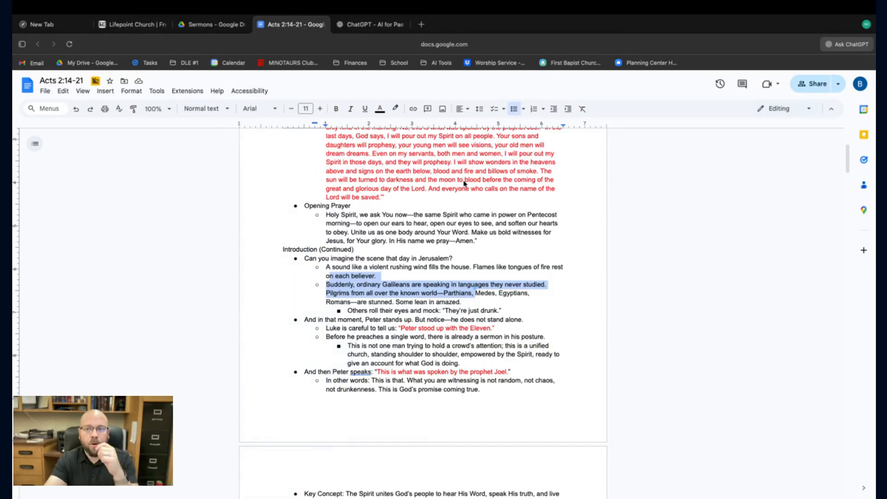
click(480, 194)
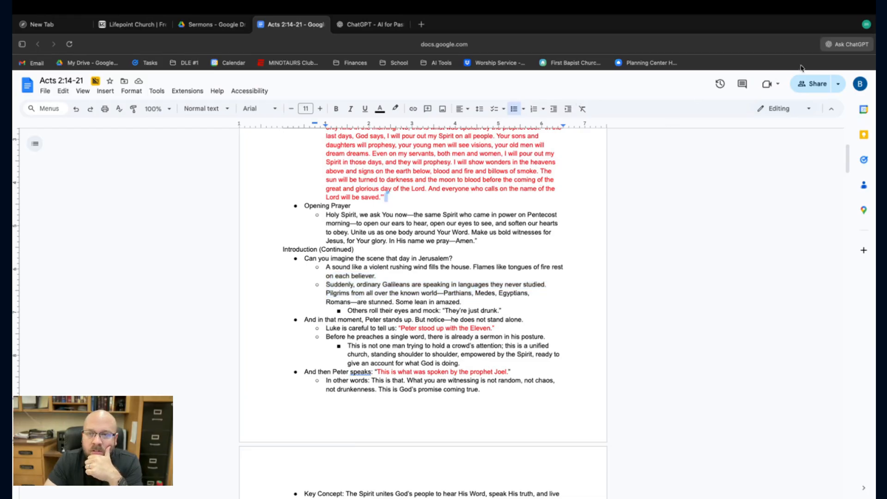
Ask ChatGPT beside the document to "provide insigt on this text" for the phrase "Peter stood up with the Eleven." and read the answer
click(846, 45)
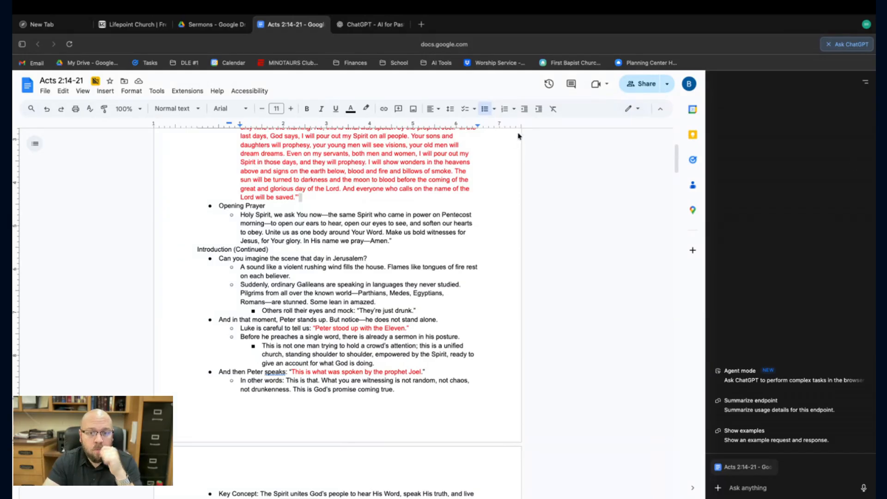
drag(309, 329, 409, 330)
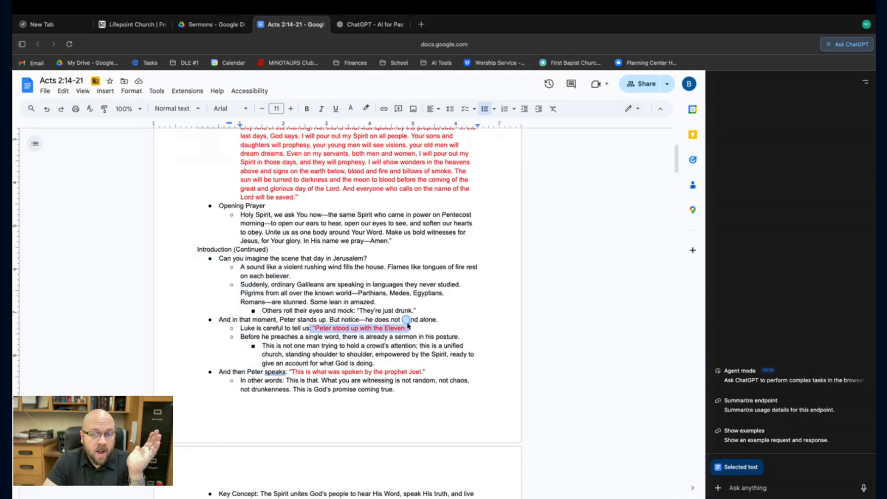
click(406, 319)
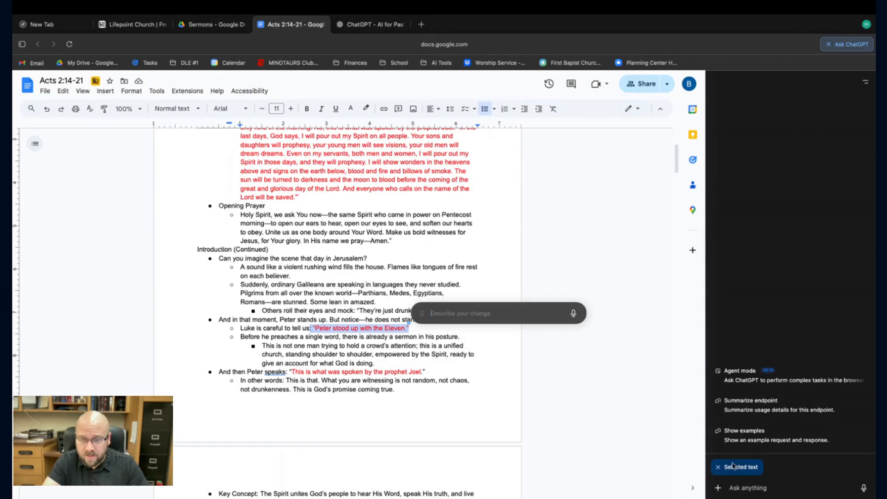
mouse_move(751, 467)
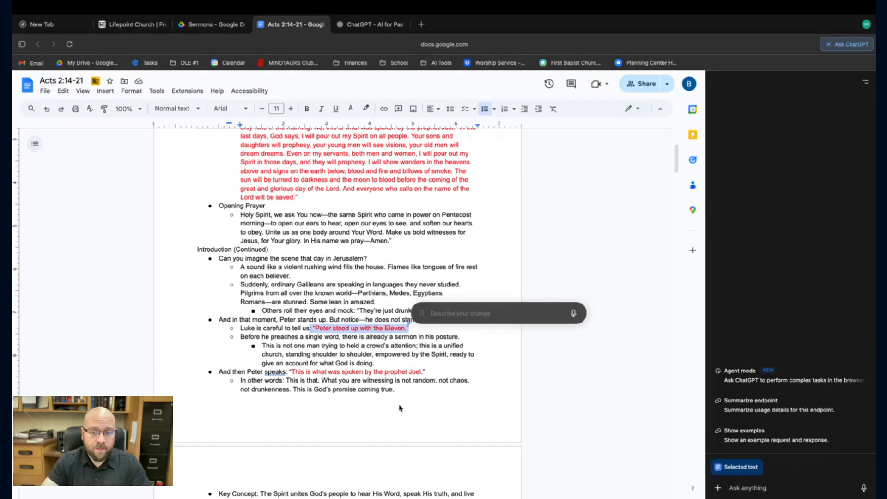
click(758, 492)
text(provide insigt on this)
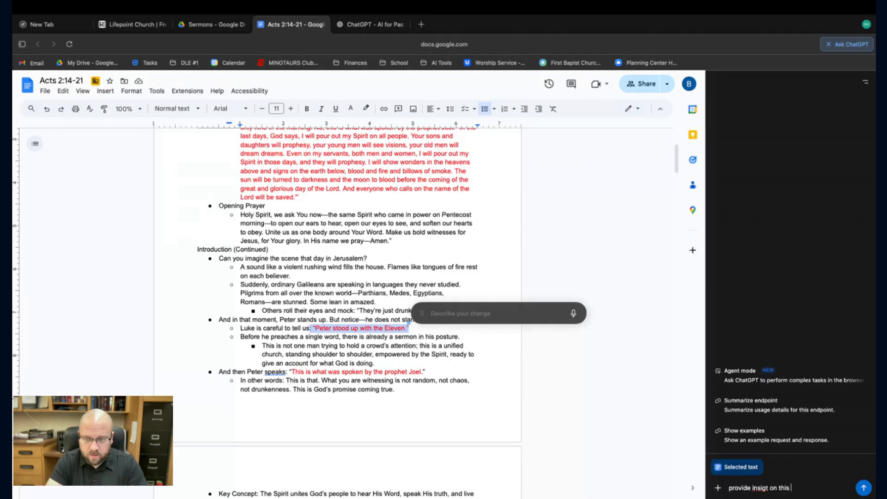
text( text)
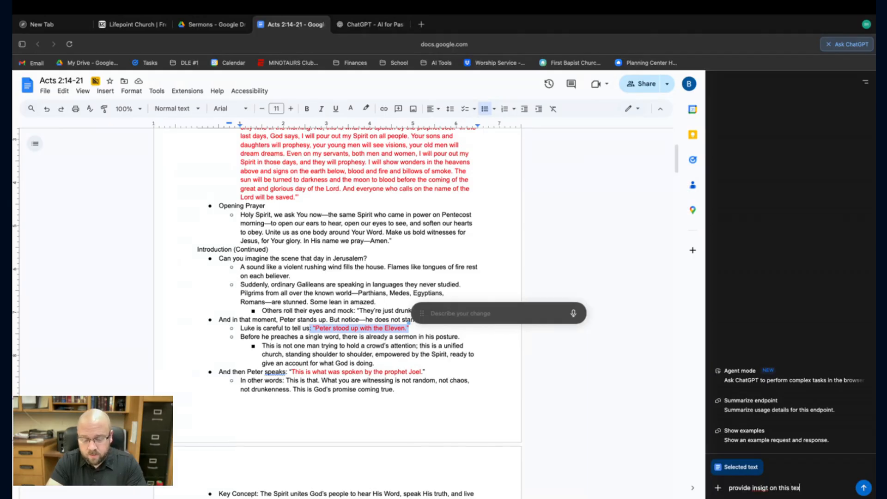
key(Return)
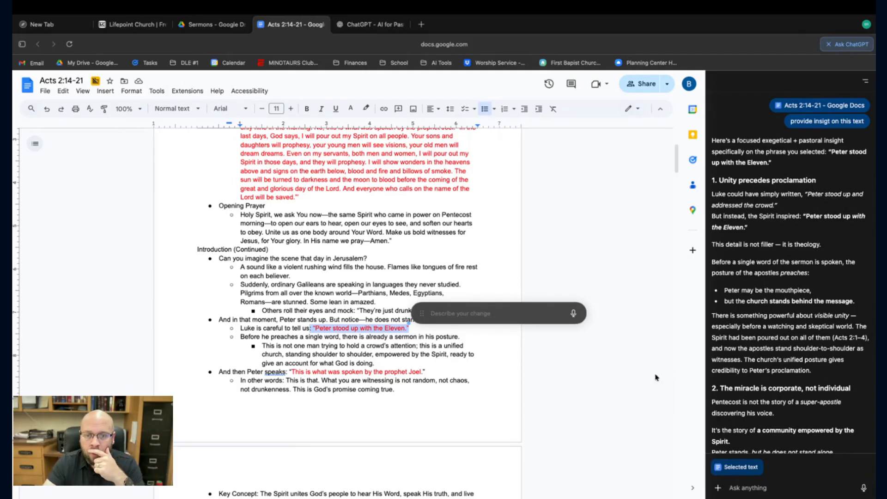
scroll(749, 376, down, 10)
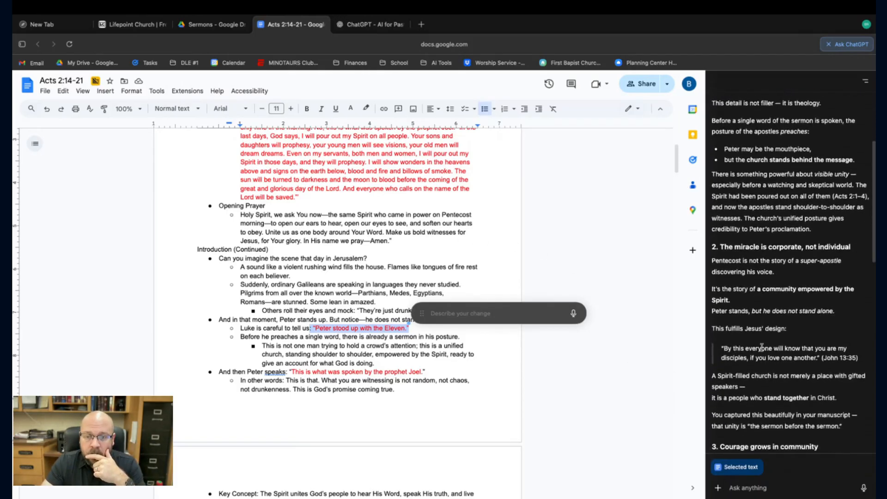
scroll(762, 349, down, 6)
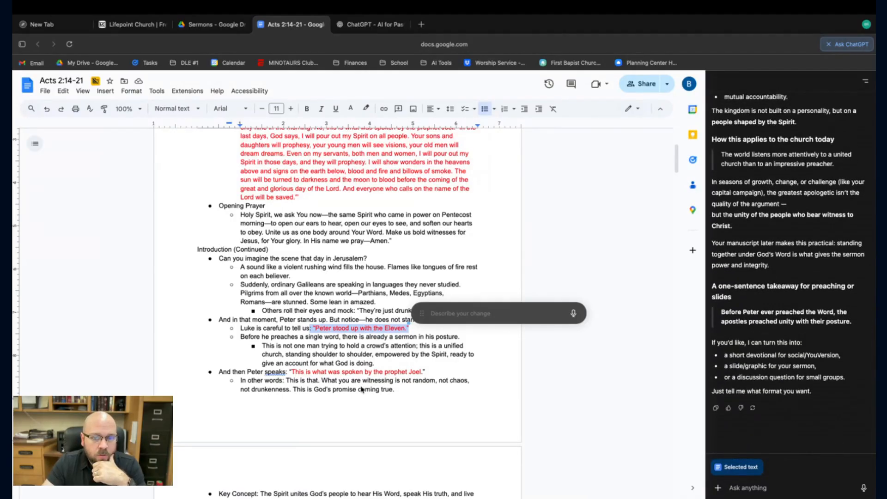
Select the Key Concept bullet, ask ChatGPT to "rephrase for greater impact and clarity", and review the suggested versions
scroll(340, 391, down, 1)
scroll(339, 390, down, 1)
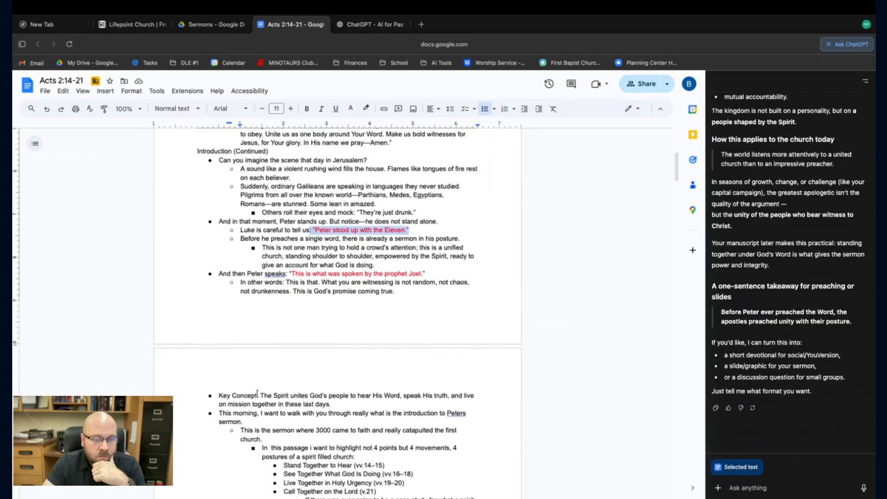
drag(217, 396, 341, 406)
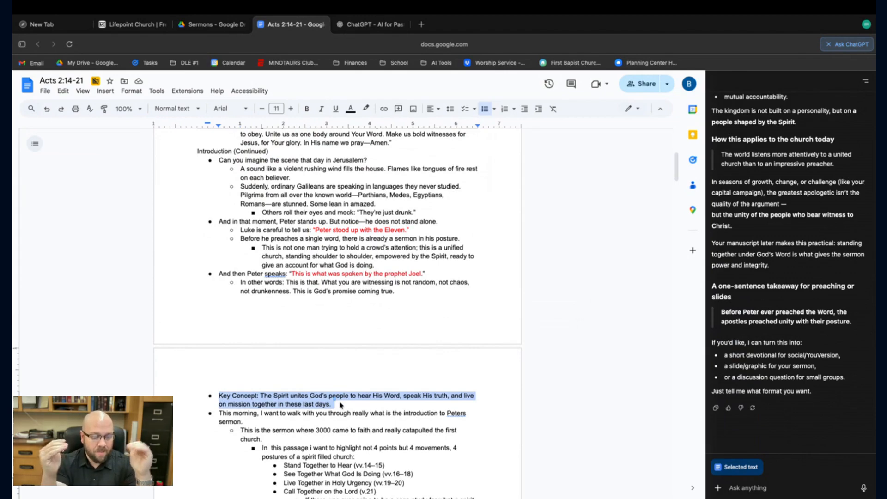
click(753, 487)
text(rephrase for grea)
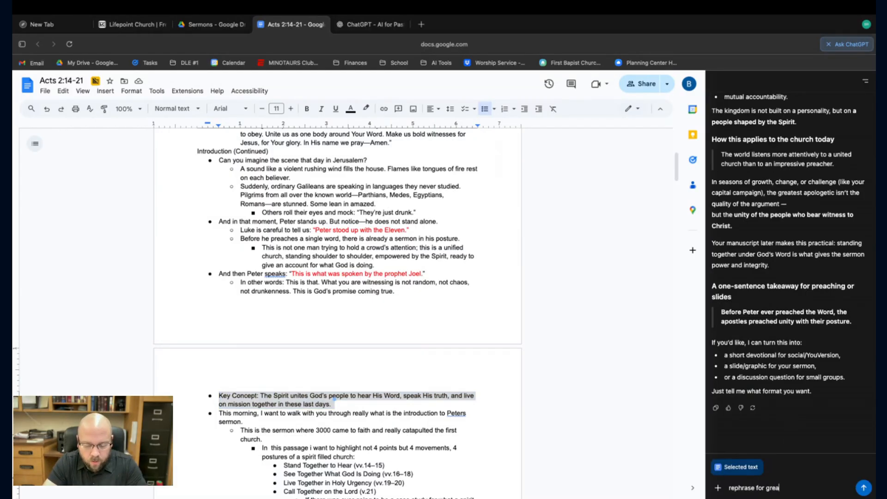
text(ter impact and clarity)
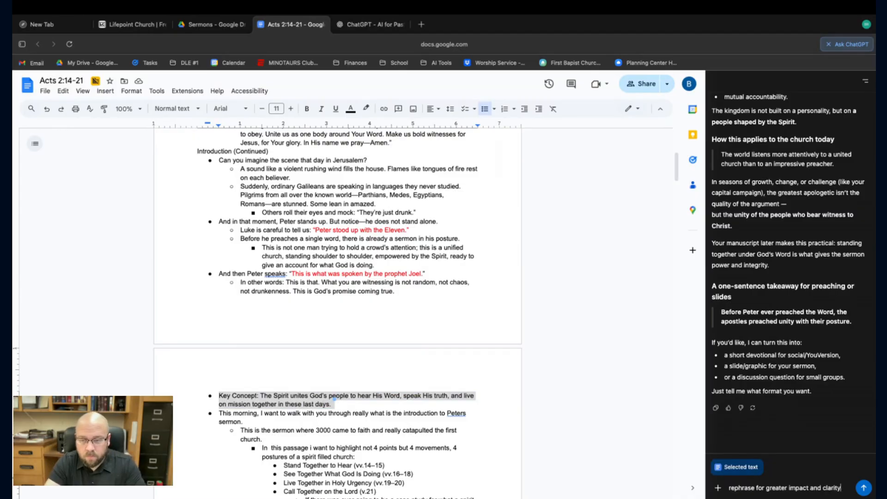
key(Return)
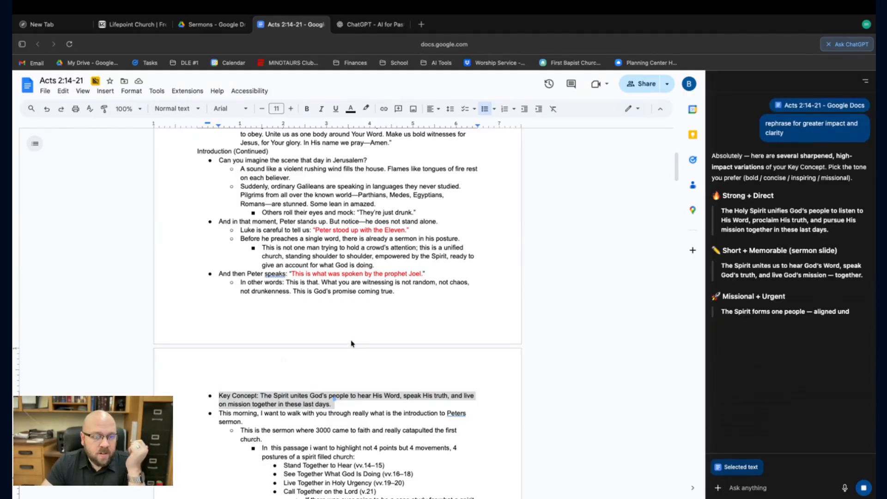
scroll(357, 349, down, 1)
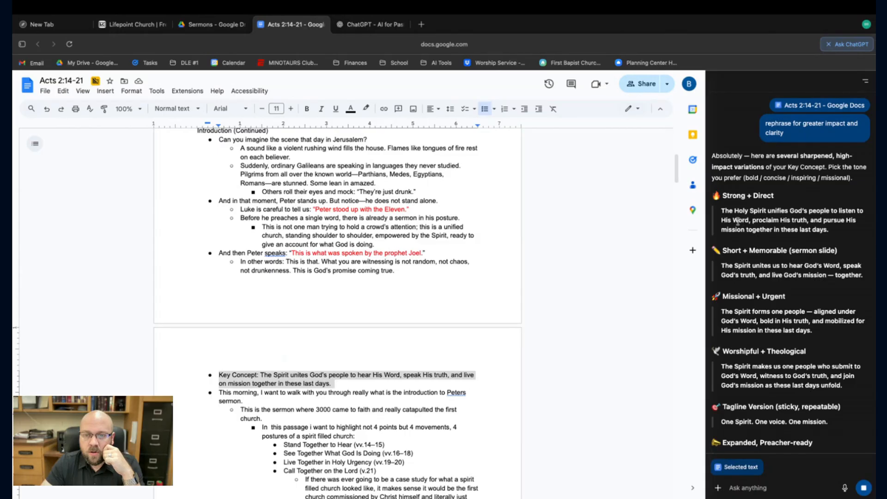
scroll(743, 359, down, 3)
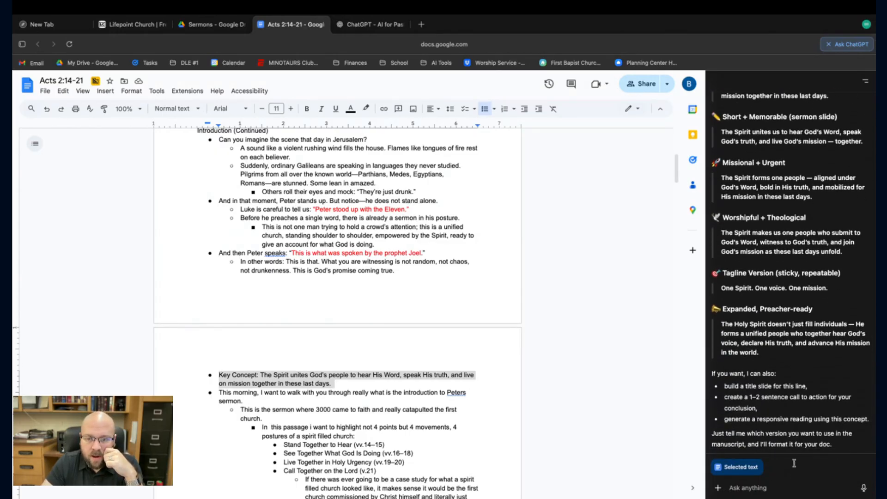
scroll(787, 427, down, 1)
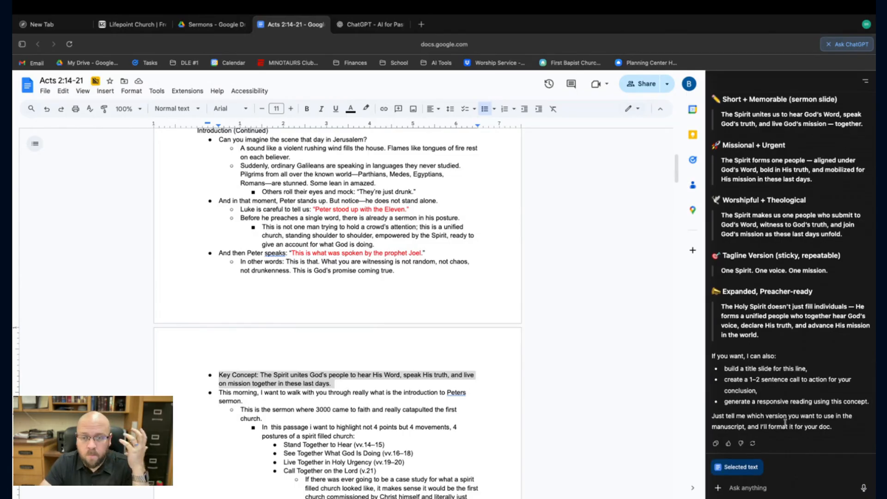
scroll(785, 422, down, 1)
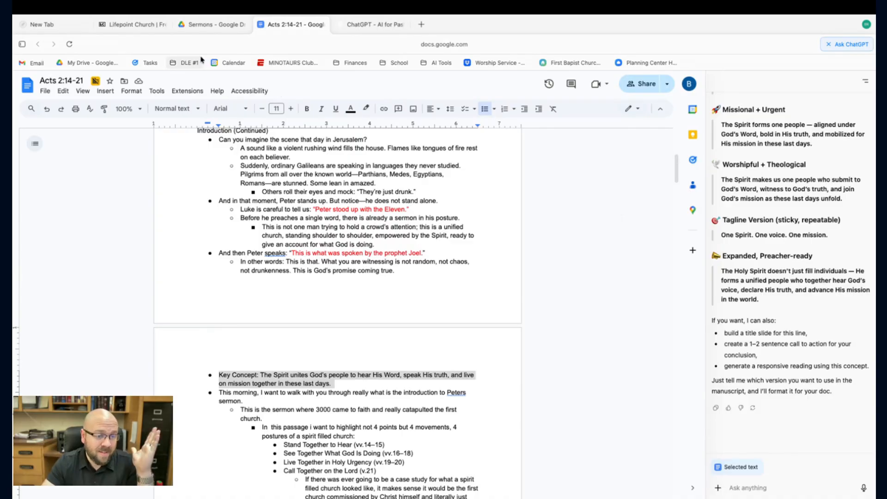
On the Lifepoint Church website, write a ChatGPT prompt analyzing it for someone "Church Shopping": first appearance, impression, getting plugged in, team, beliefs, and upcoming events/opportunities
click(131, 27)
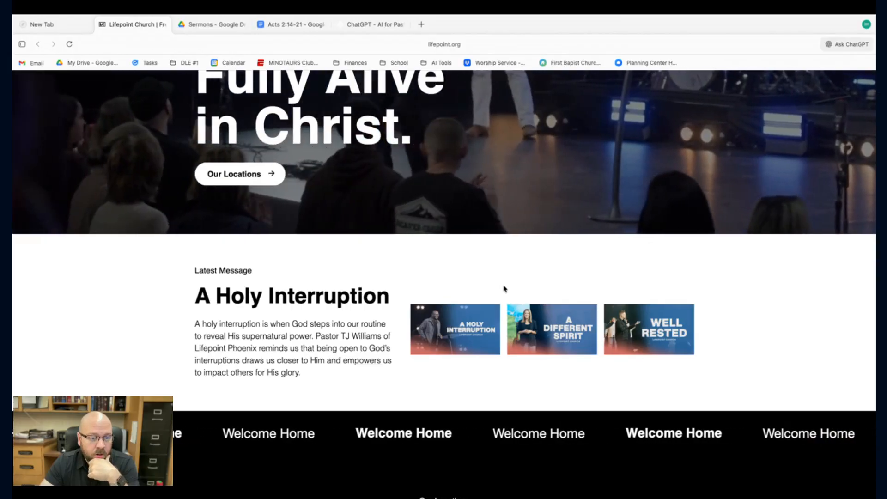
click(855, 44)
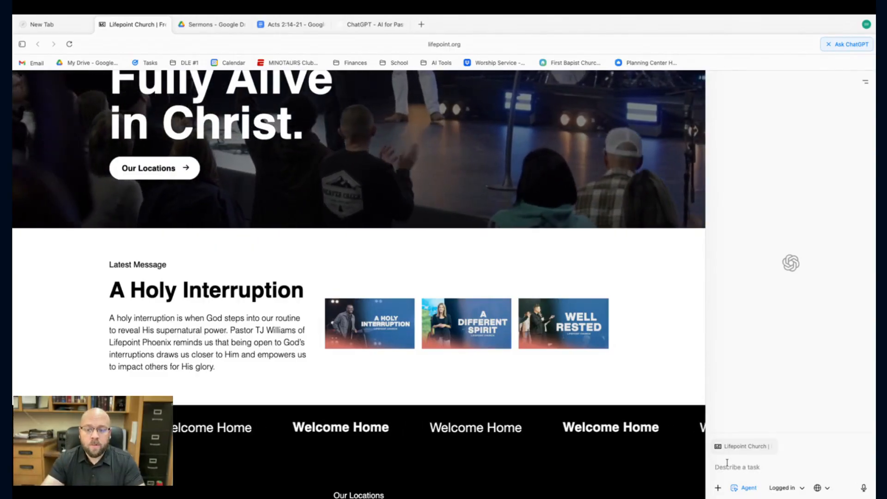
text(analyze this website from the perspective of someone "Church Shopping" analyze first appearance, impression, can they easily get plugged in, and learn about our team, beliefs, and upcoming events/ opportunities)
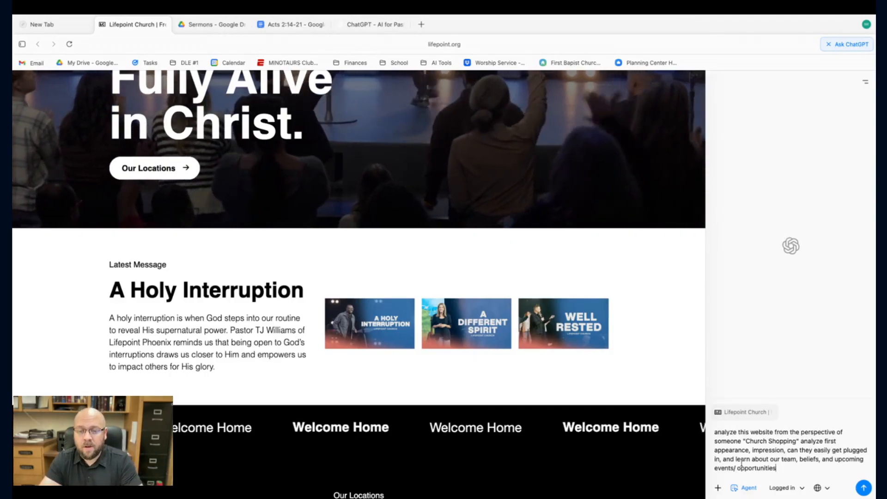
Run the website analysis prompt in Agent mode and read the resulting section on first appearance and visual impression
click(735, 489)
click(718, 488)
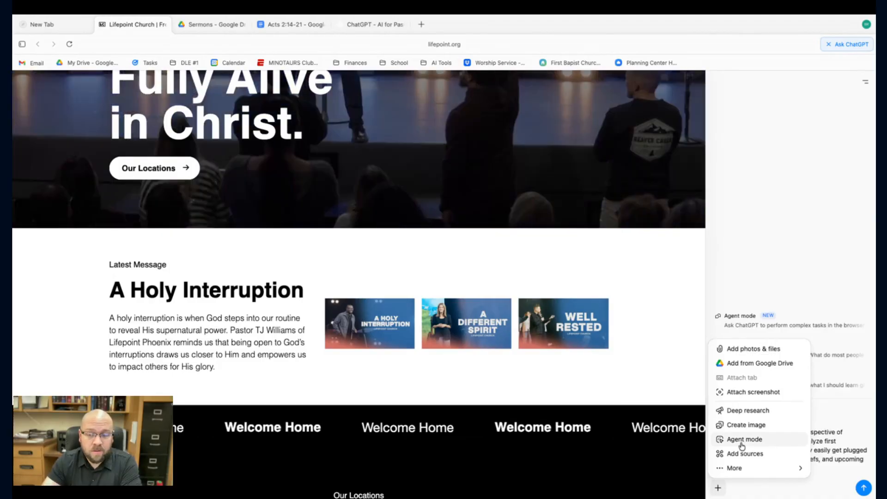
click(744, 440)
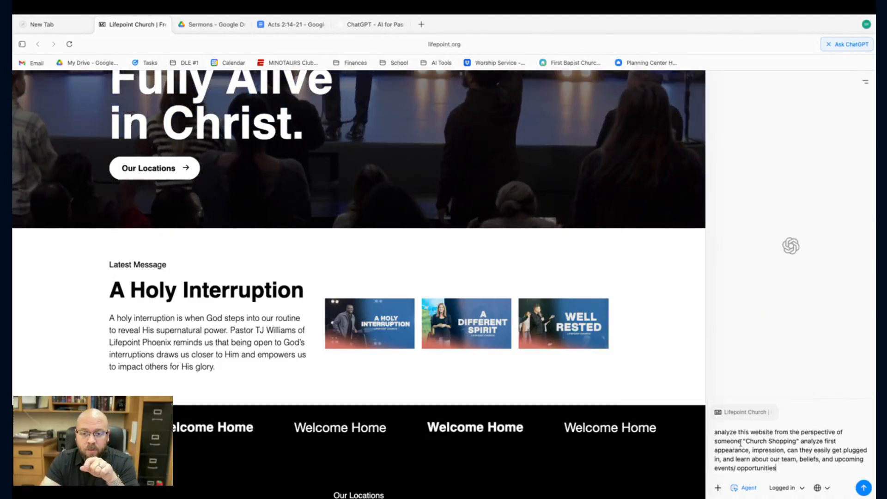
click(863, 488)
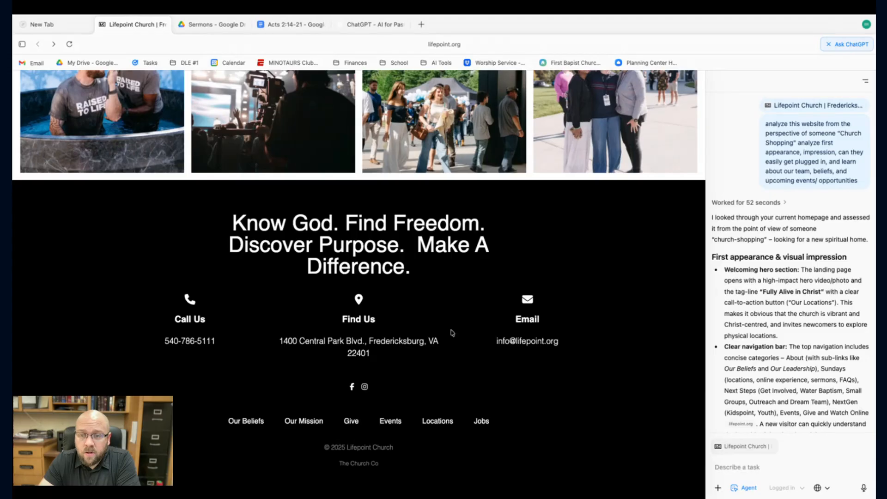
scroll(815, 312, down, 2)
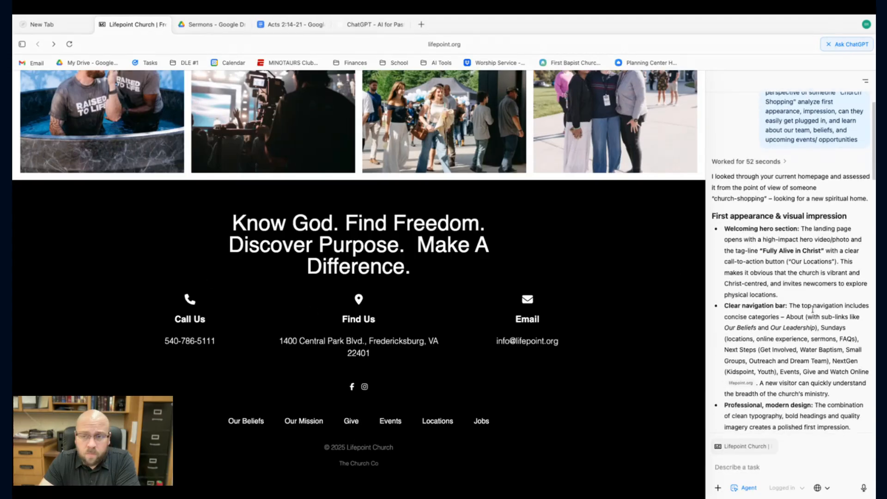
scroll(814, 312, down, 5)
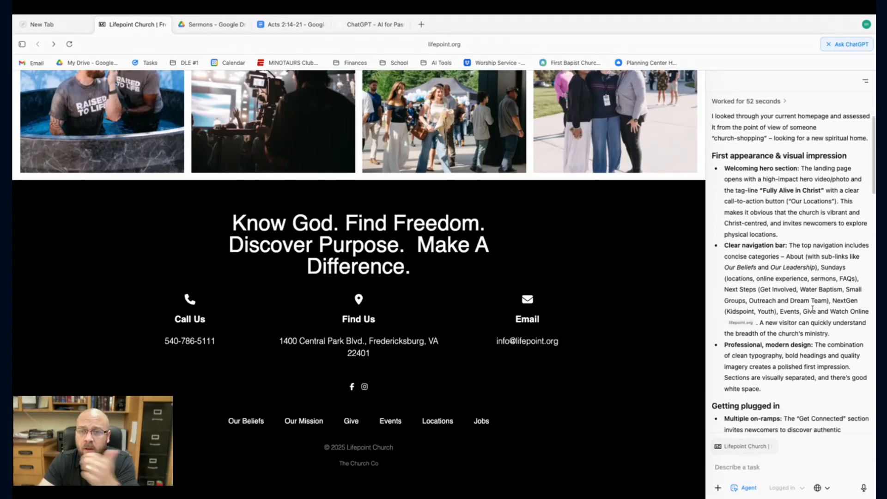
Read the rest of the website analysis, from getting plugged in, team and beliefs, and events through the overall evaluation and summary
scroll(815, 312, down, 12)
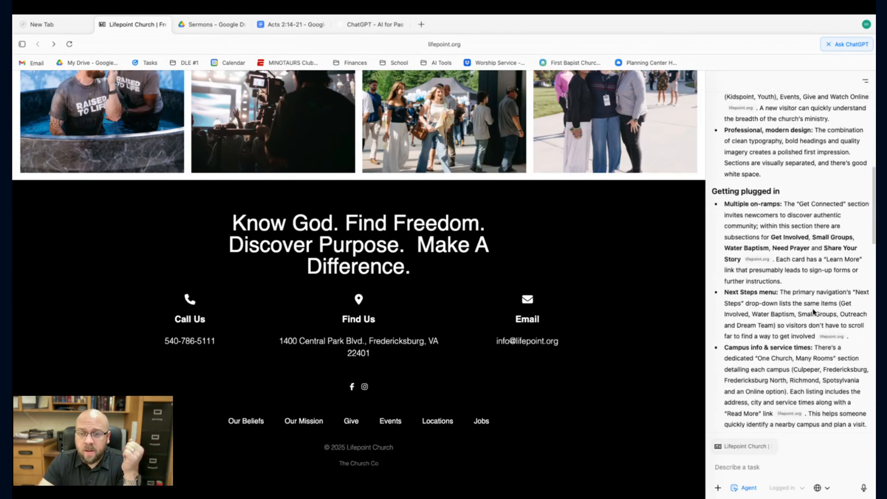
scroll(813, 309, down, 15)
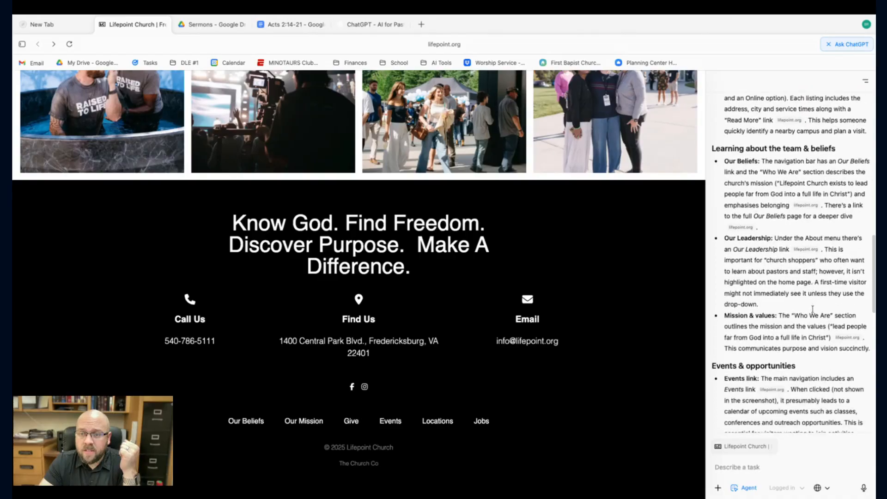
scroll(814, 312, down, 5)
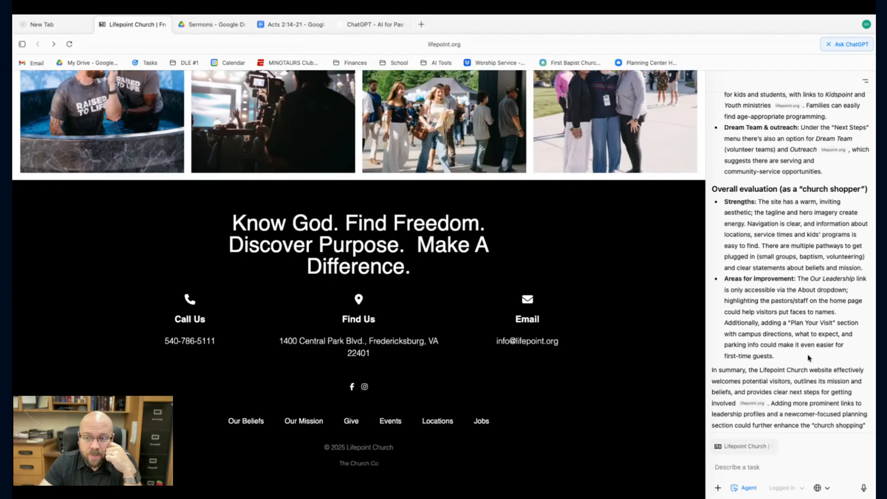
scroll(809, 358, down, 1)
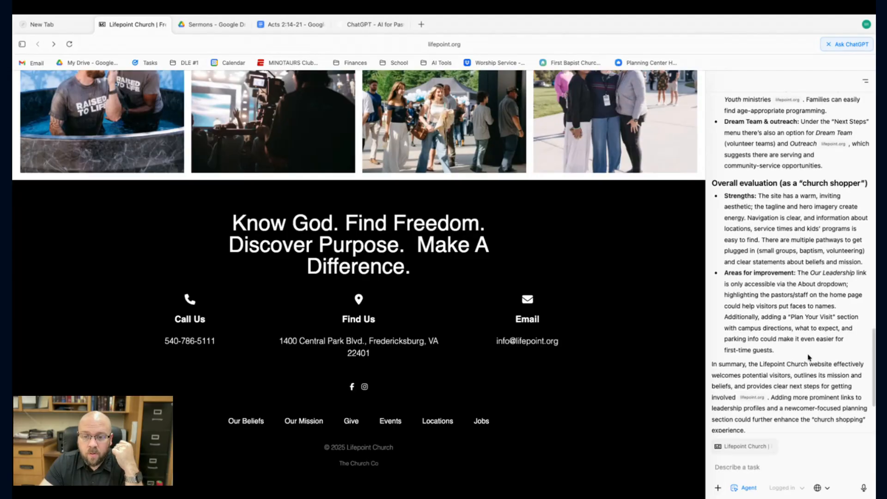
scroll(809, 358, down, 4)
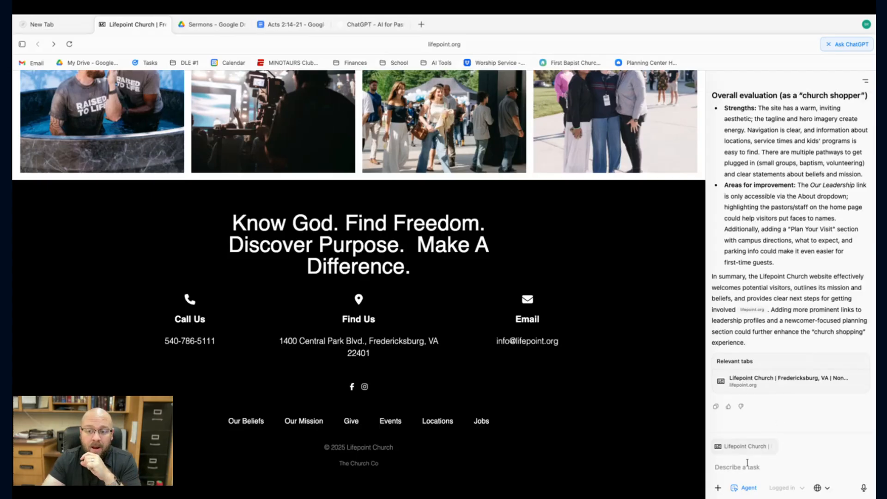
Turn off Agent mode and ask ChatGPT to "list 5 things for me to work on to imorove this site"
click(739, 488)
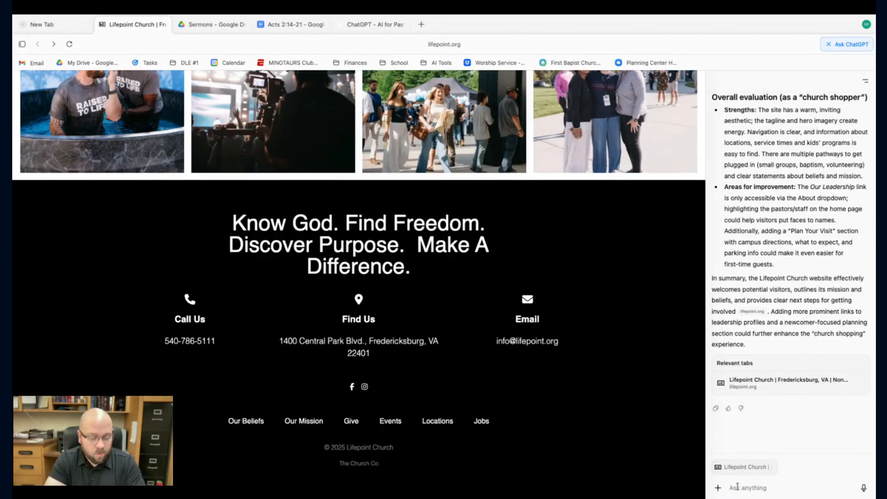
text(list 5 things for me to work on to imorove this site)
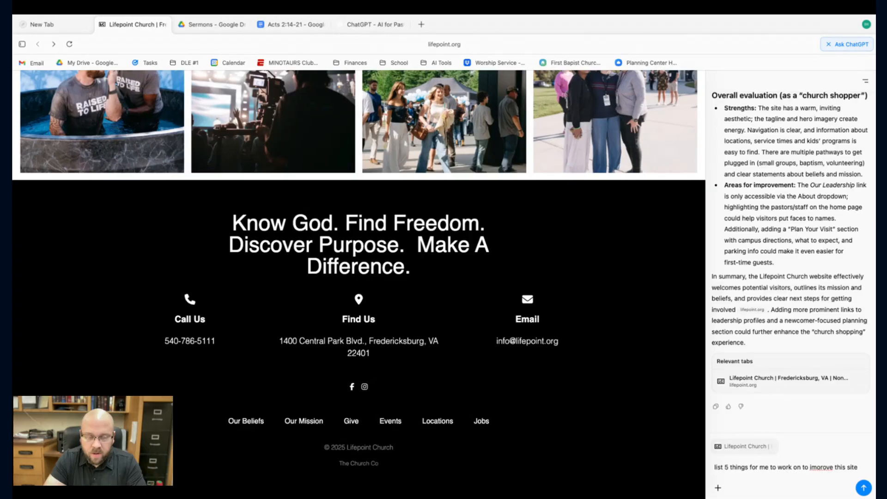
key(Return)
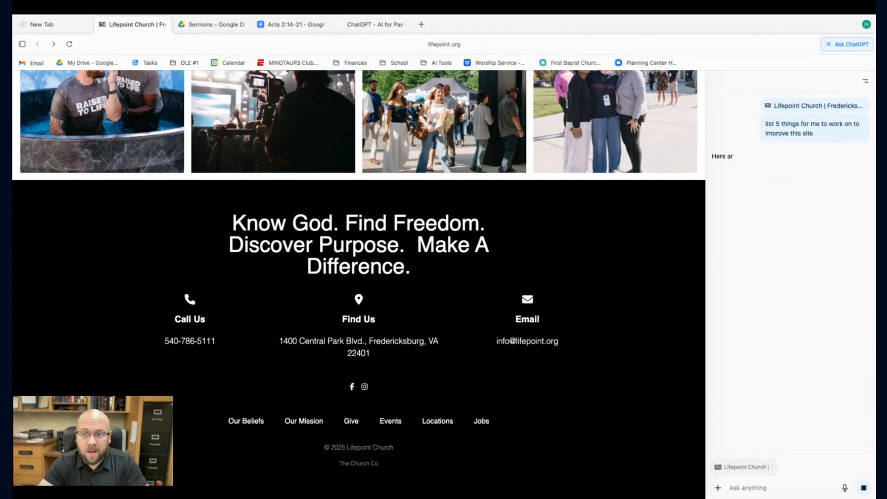